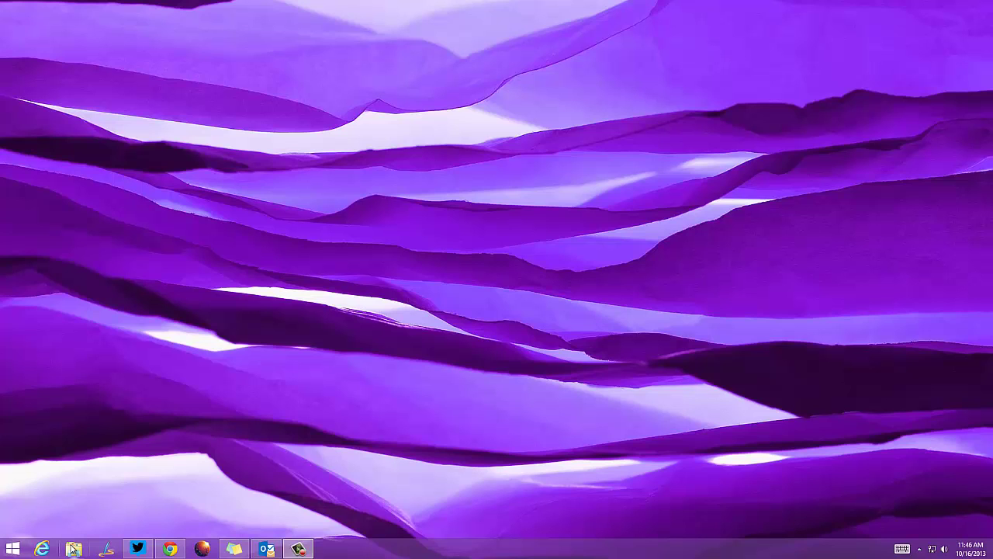
# Step: Browse to the sources folder in Local Disk (I:) > Windows_8.1_EN-US_x64
pyautogui.click(73, 548)
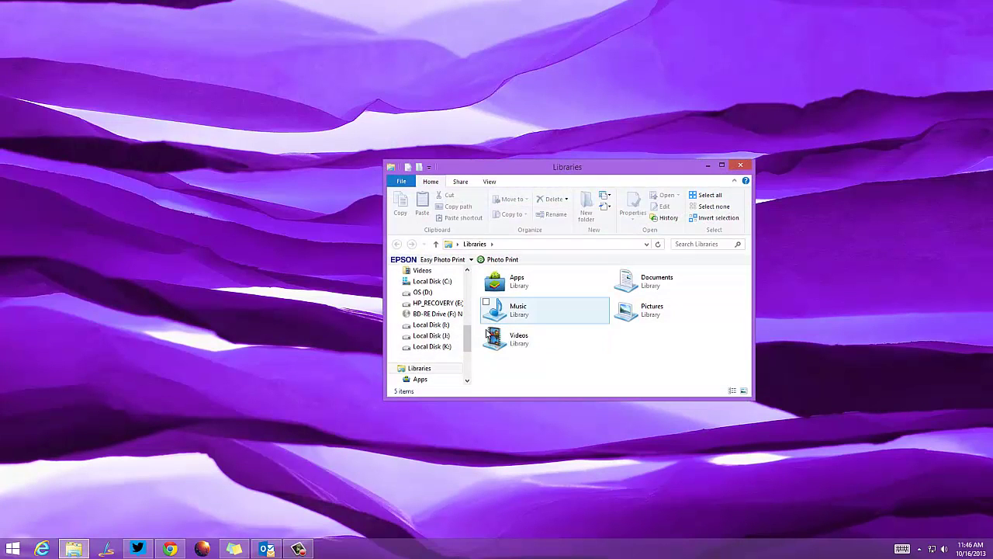
pyautogui.click(432, 325)
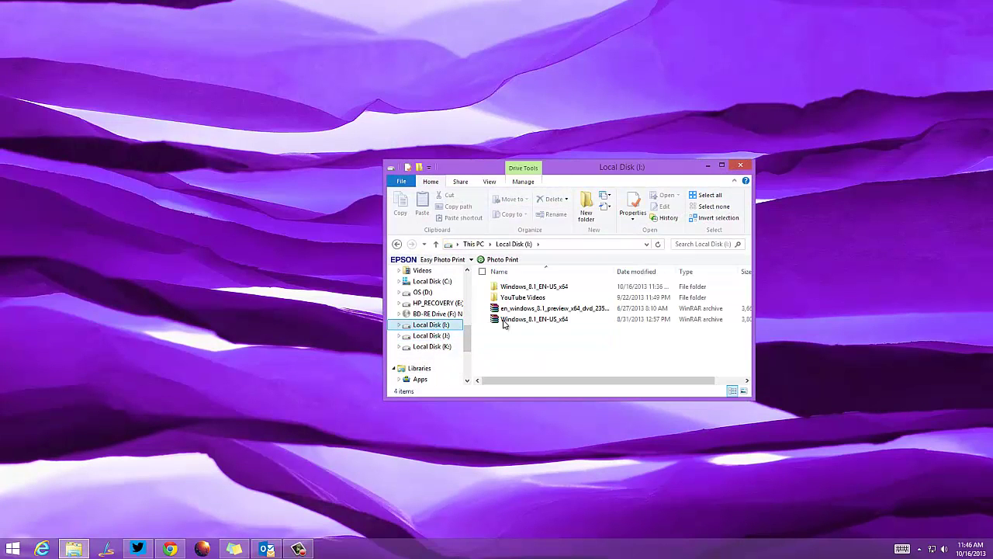
pyautogui.doubleClick(527, 287)
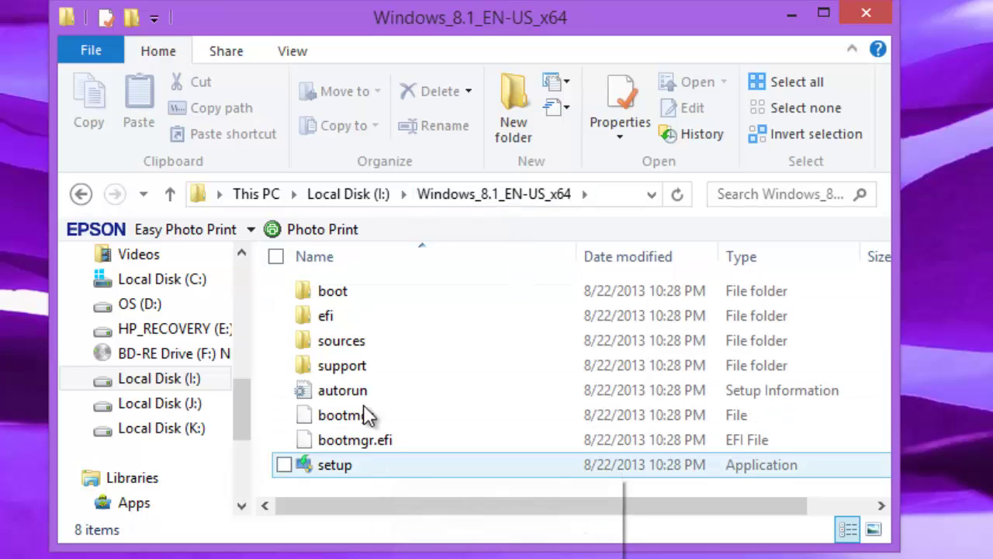
pyautogui.doubleClick(338, 346)
# Step: Open cversion as text, showing MinClient and MinServer 9458.0
pyautogui.click(335, 351)
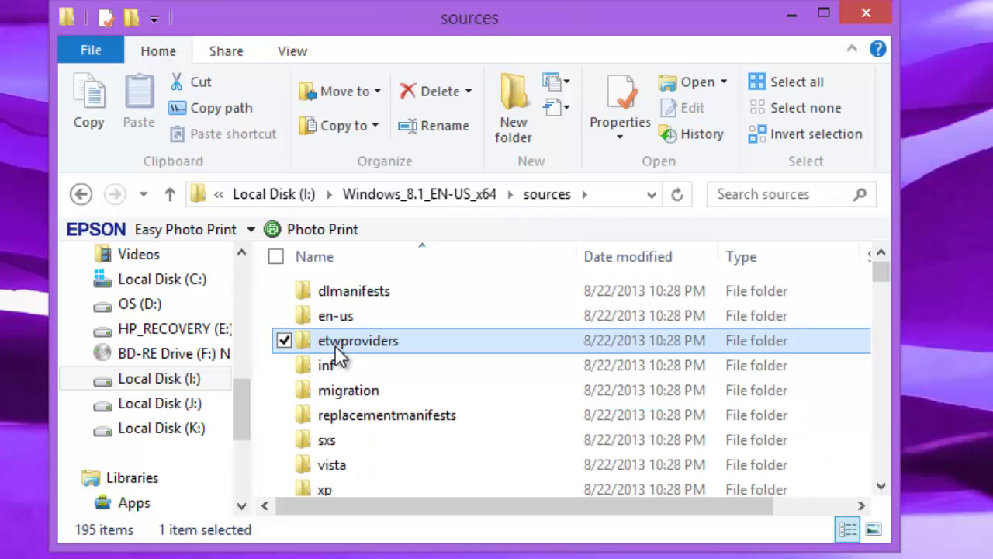
pyautogui.press('c')
pyautogui.press('v')
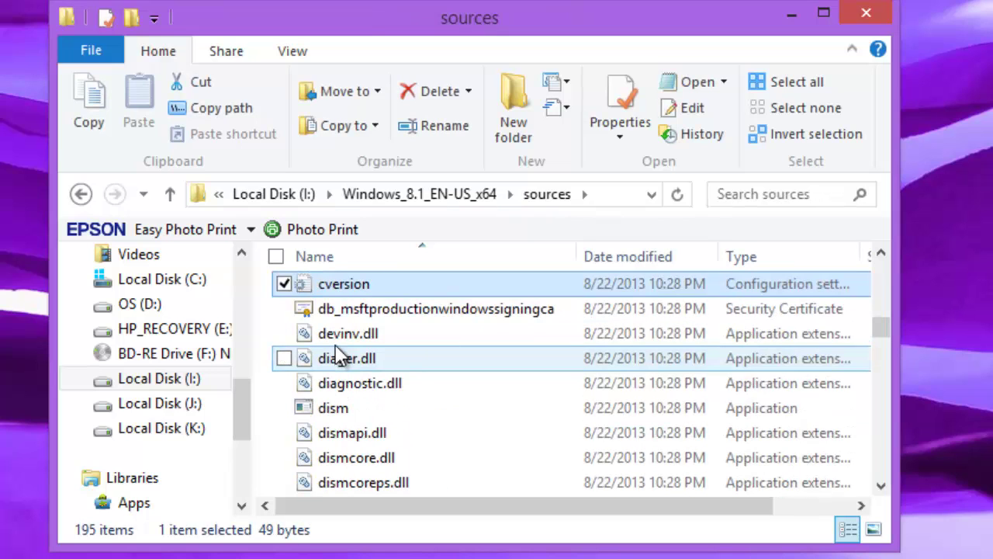
pyautogui.doubleClick(360, 289)
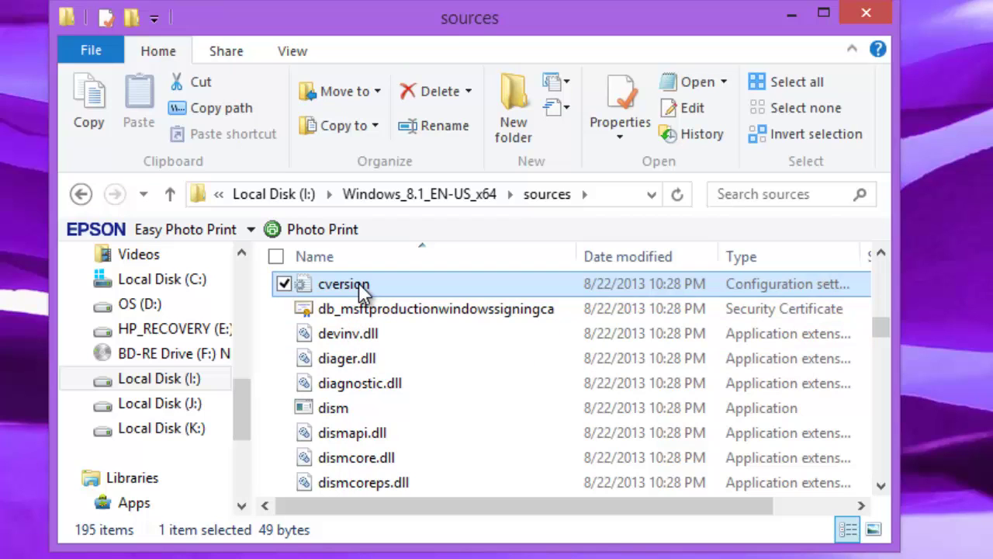
# Step: Change cversion's MinClient and MinServer values from 9458.0 to 9431.0
pyautogui.moveTo(755, 78); pyautogui.dragTo(540, 122)
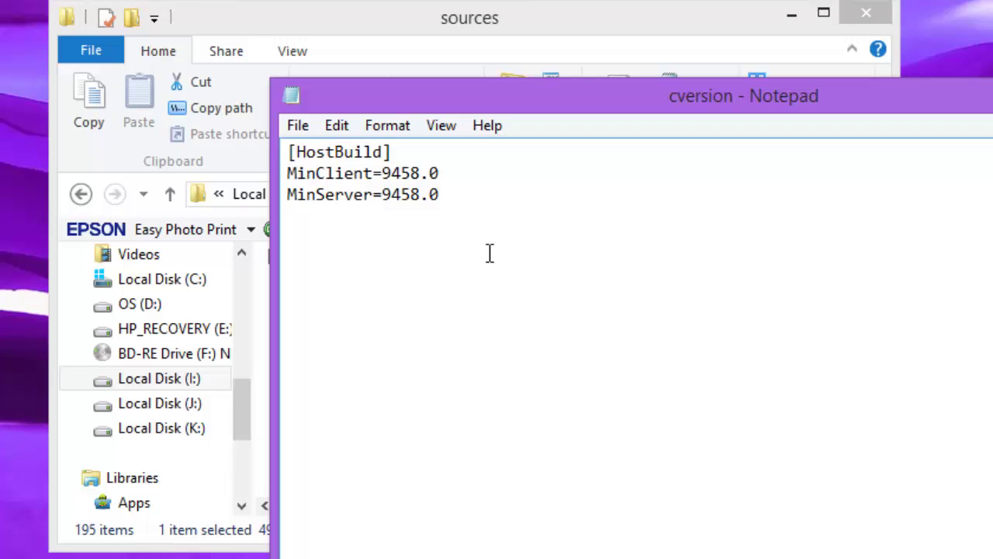
pyautogui.moveTo(420, 173); pyautogui.dragTo(401, 173)
pyautogui.write('31')
pyautogui.moveTo(421, 194); pyautogui.dragTo(401, 194)
pyautogui.write('31')
# Step: Save the edited cversion file and close Notepad
pyautogui.click(291, 125)
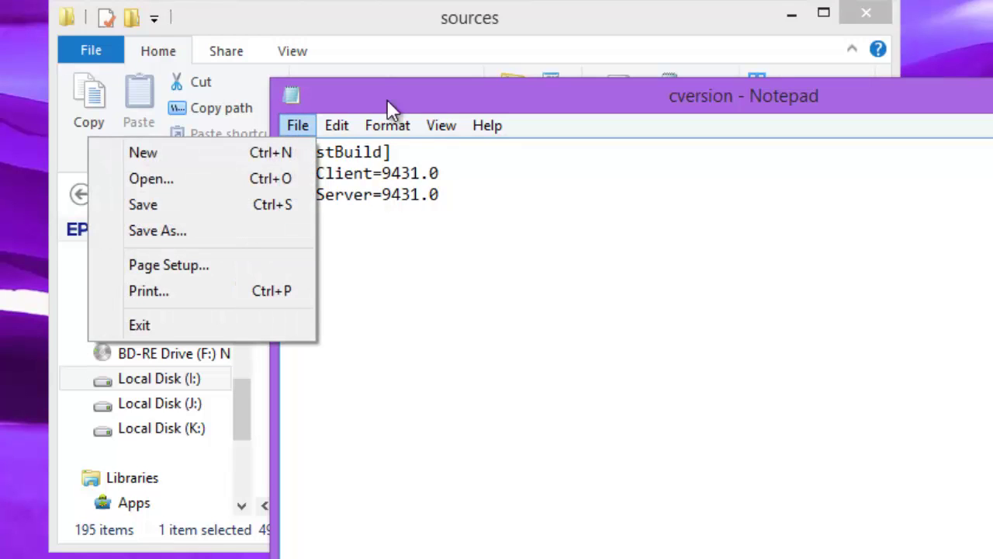
pyautogui.click(444, 94)
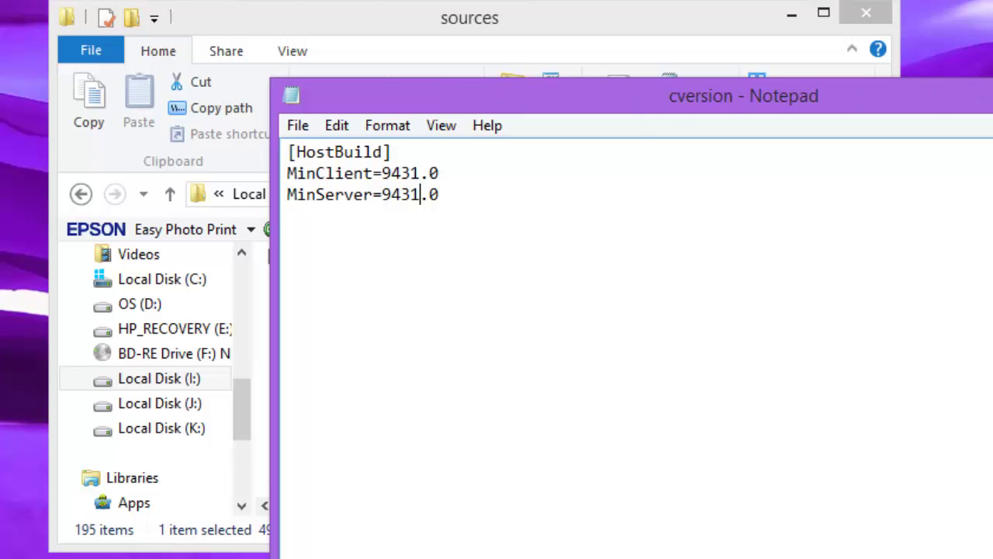
pyautogui.hotkey('alt', 'F4')
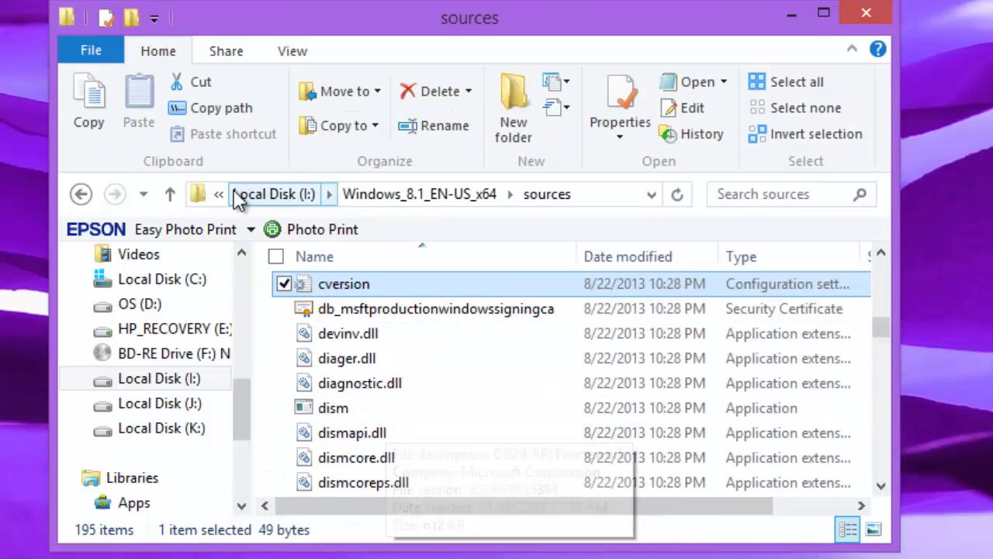
# Step: Go back up to the Windows_8.1_EN-US_x64 folder and launch setup
pyautogui.click(219, 194)
pyautogui.click(555, 309)
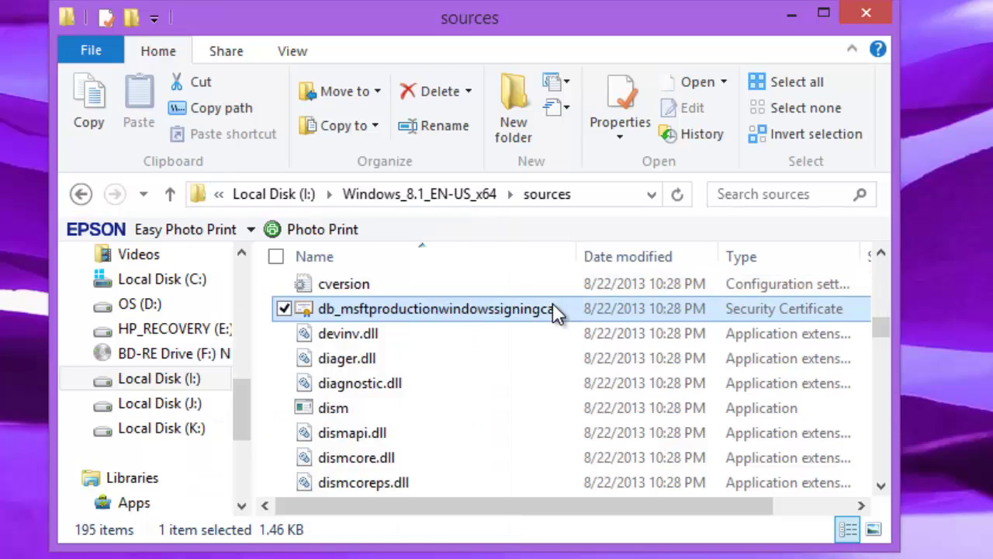
pyautogui.press('BackSpace')
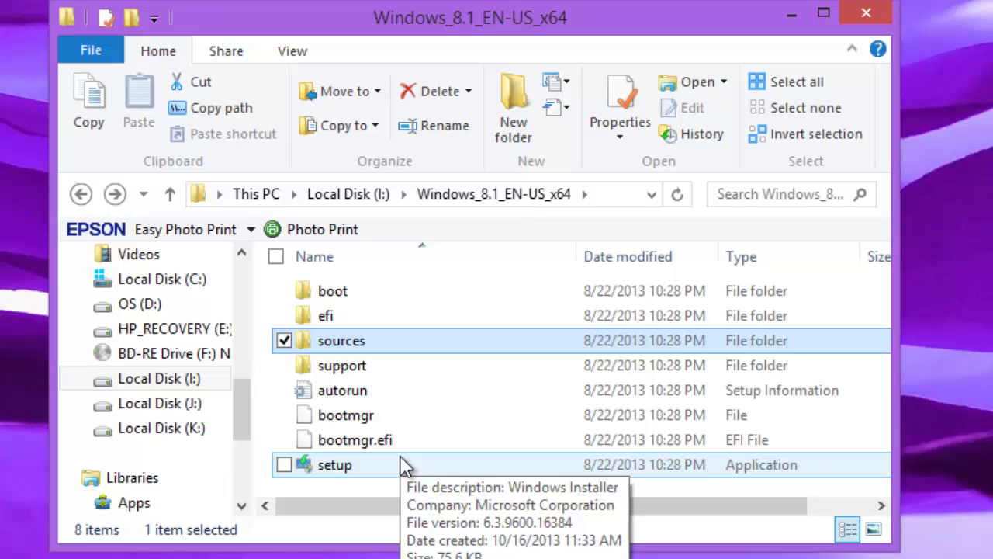
pyautogui.doubleClick(403, 466)
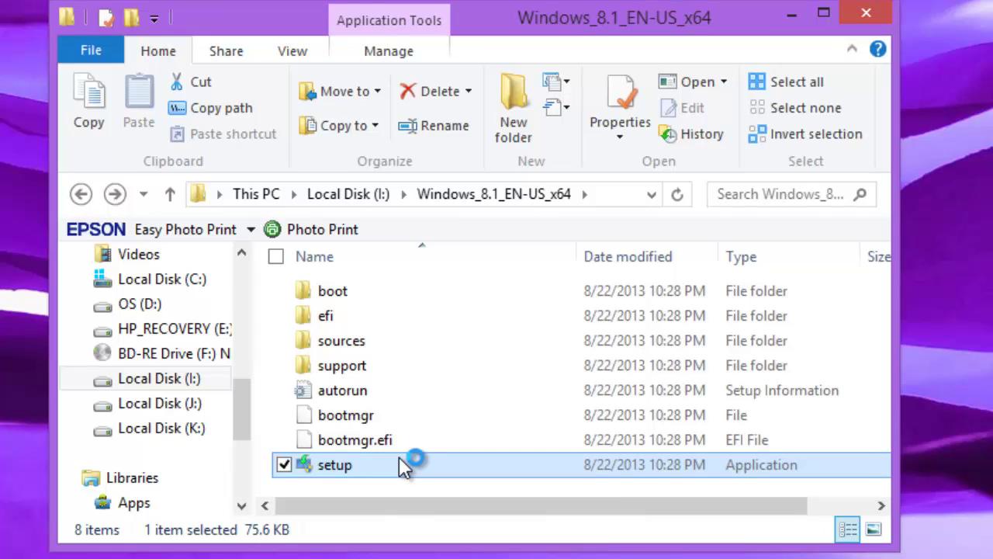
# Step: Minimize File Explorer while Windows Setup loads the Get important updates page
pyautogui.click(783, 16)
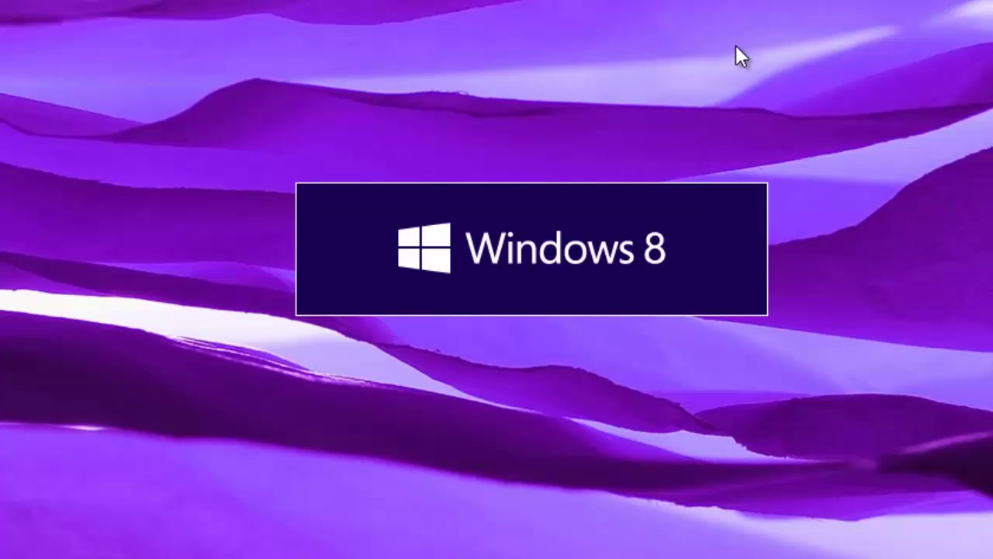